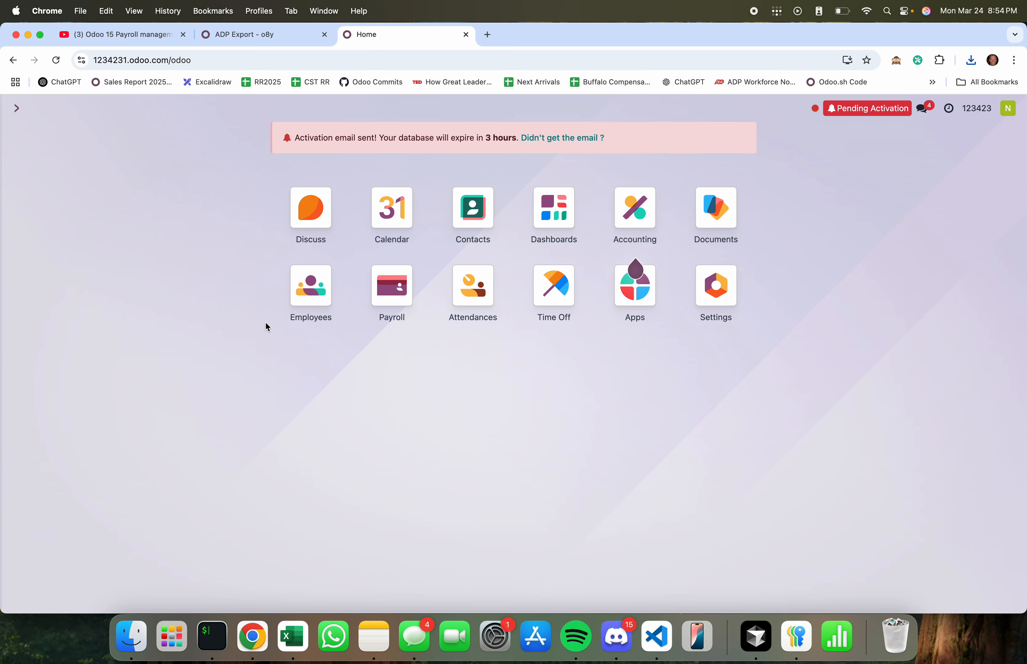
# Create a new attendance record in the Attendances app with check-in set to 03/25/2025 09:00:00.
pyautogui.click(485, 298)
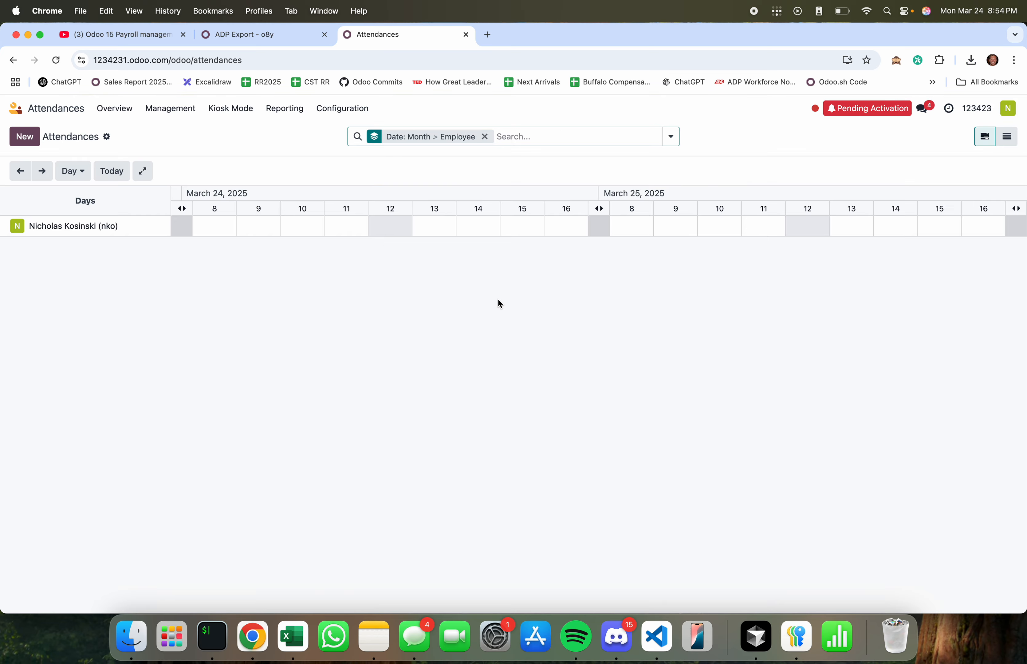
pyautogui.press('BackSpace')
pyautogui.press('BackSpace')
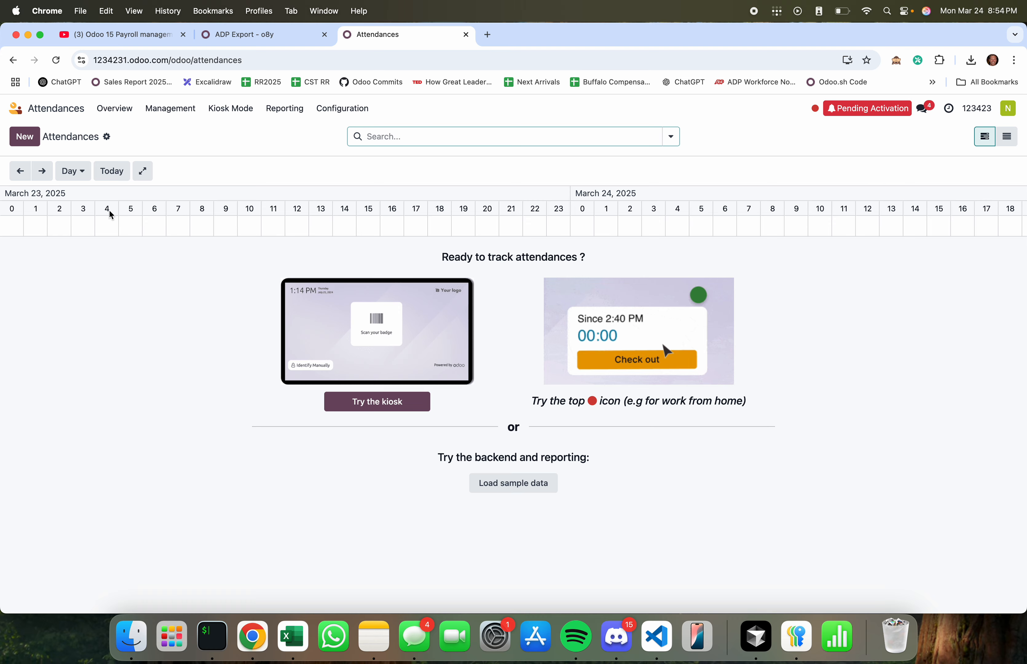
pyautogui.click(25, 137)
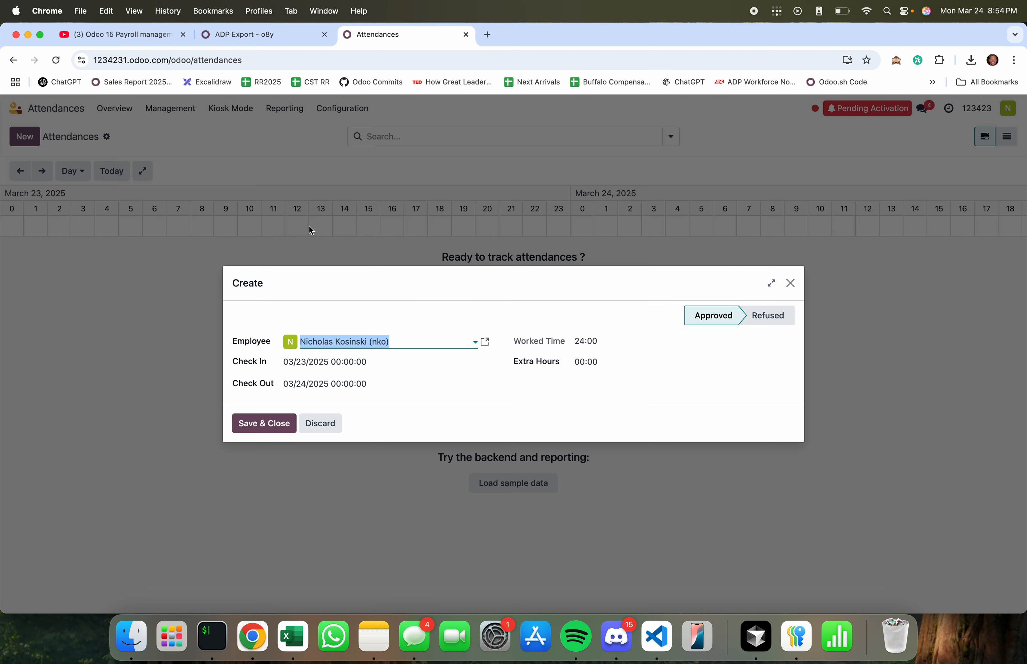
pyautogui.click(374, 362)
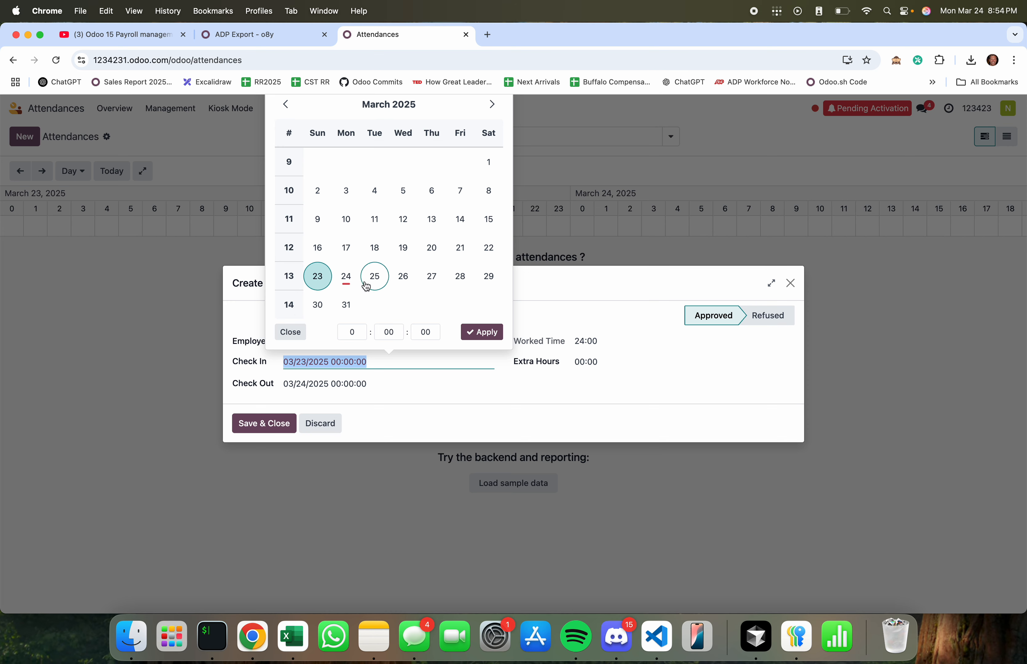
pyautogui.click(375, 276)
pyautogui.click(353, 334)
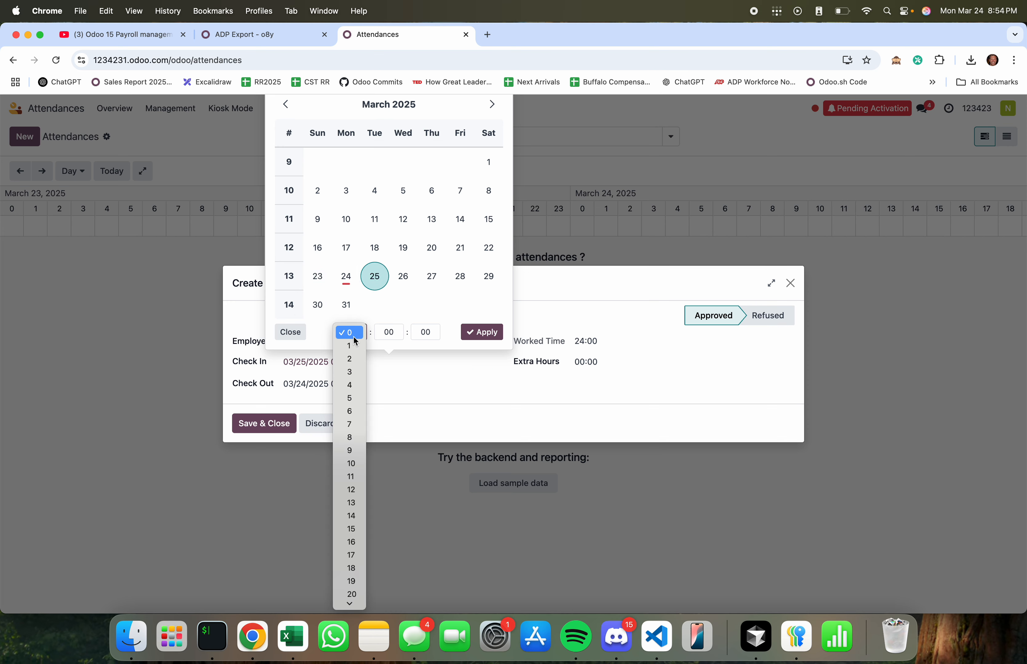
pyautogui.click(444, 391)
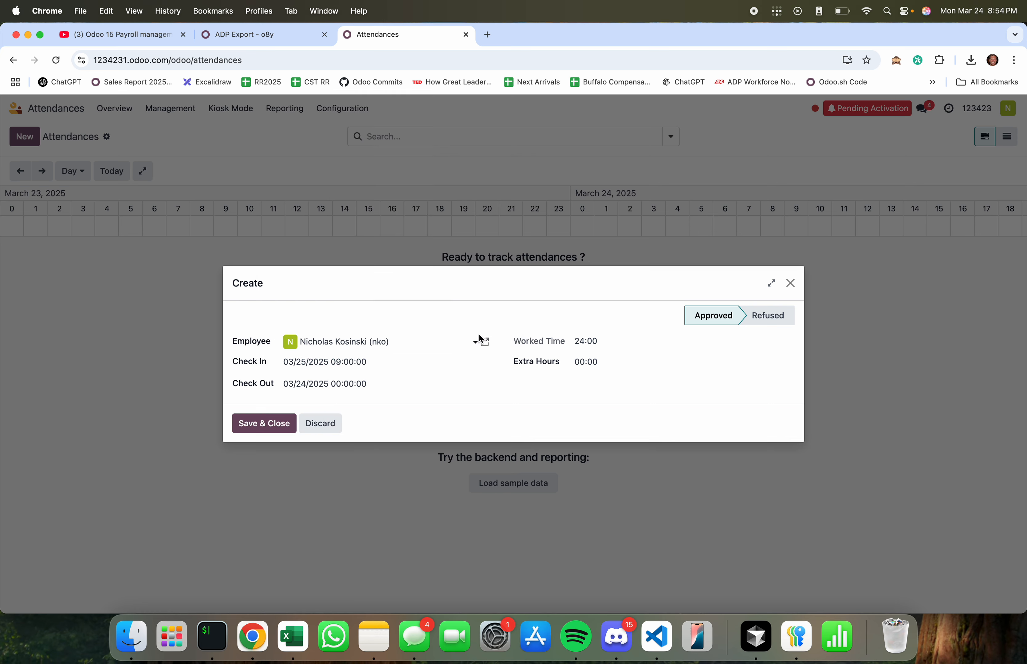
# Set the attendance's check-out to 03/25/2025 14:00:00 and save the record.
pyautogui.click(349, 384)
pyautogui.click(375, 298)
pyautogui.click(352, 354)
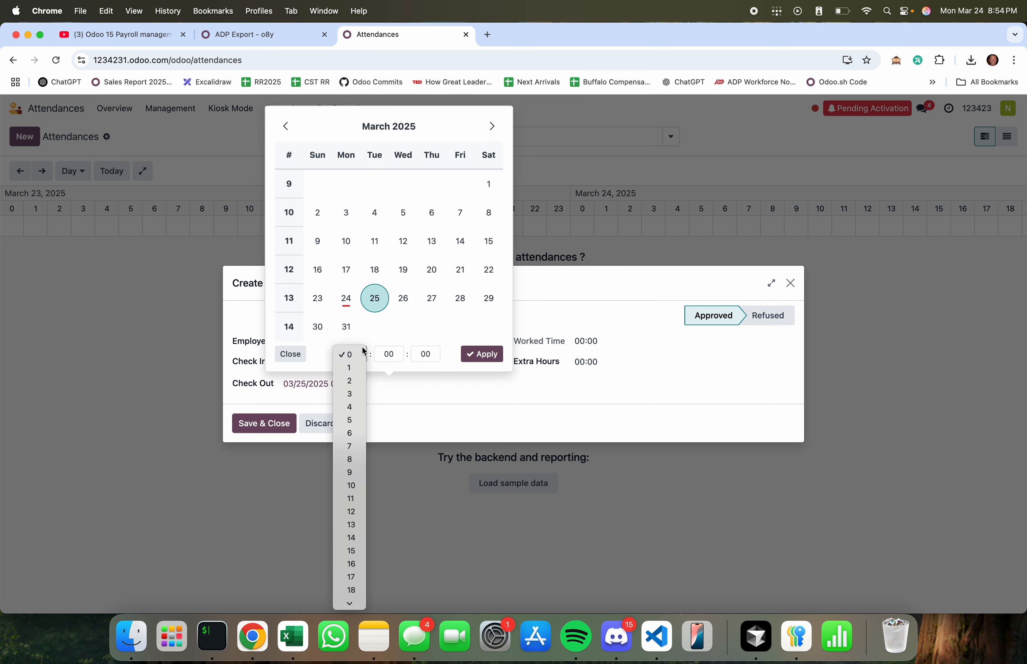
pyautogui.click(354, 540)
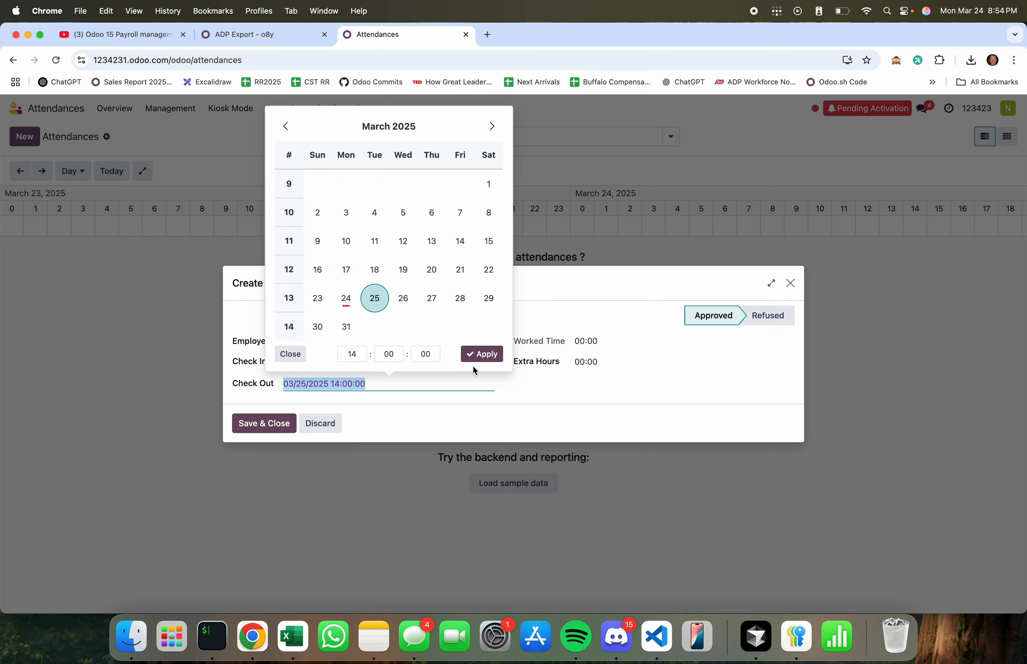
pyautogui.click(482, 354)
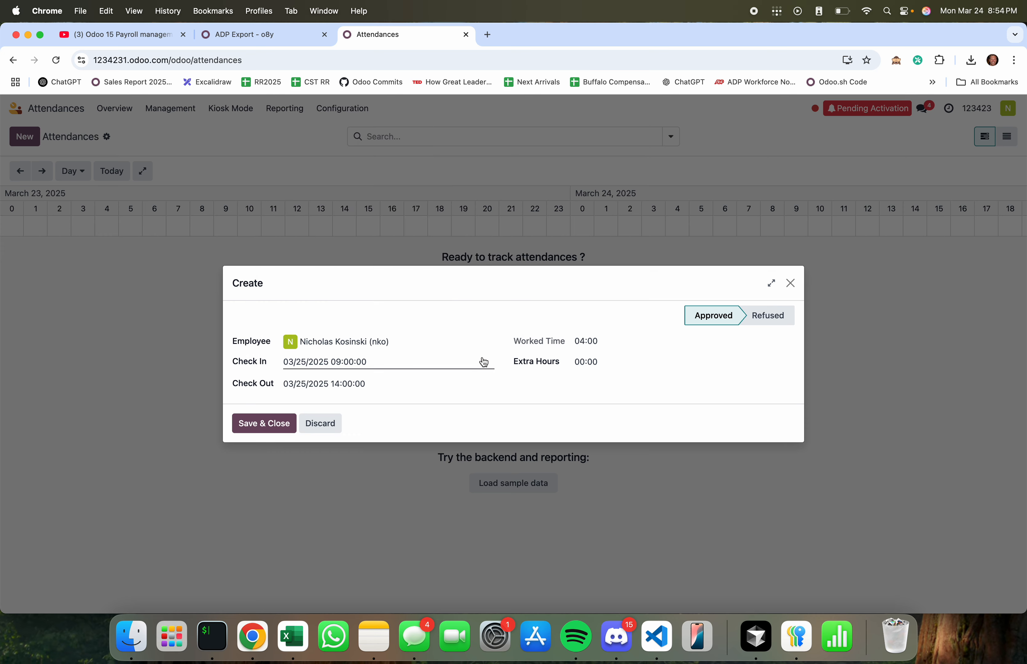
pyautogui.click(262, 424)
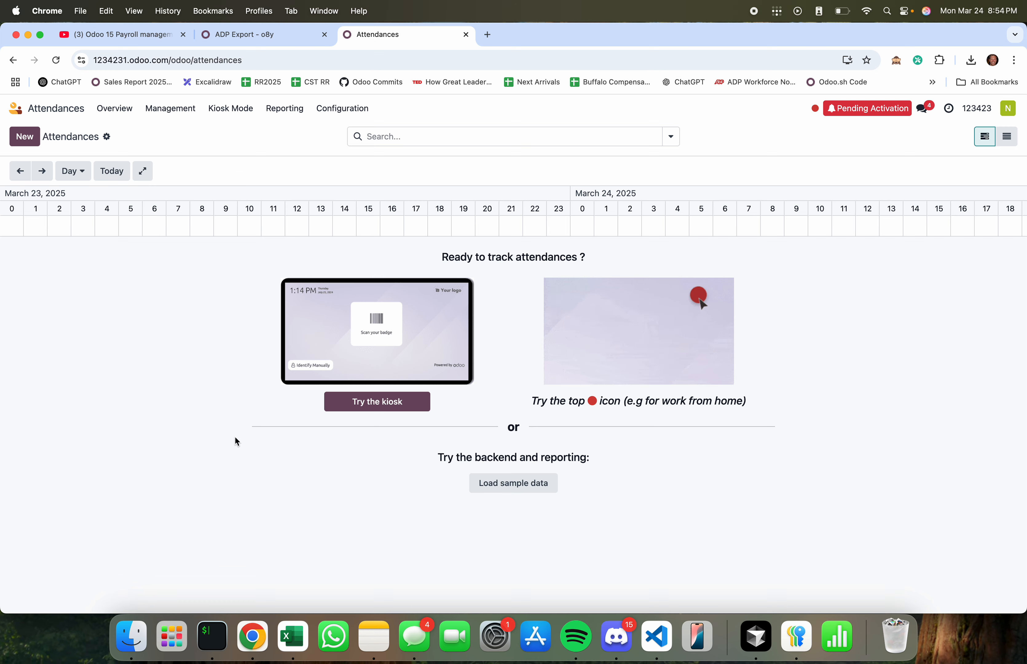
# Show the attendances as a list and review their extra hours and overtime status in the Management overview.
pyautogui.click(1000, 136)
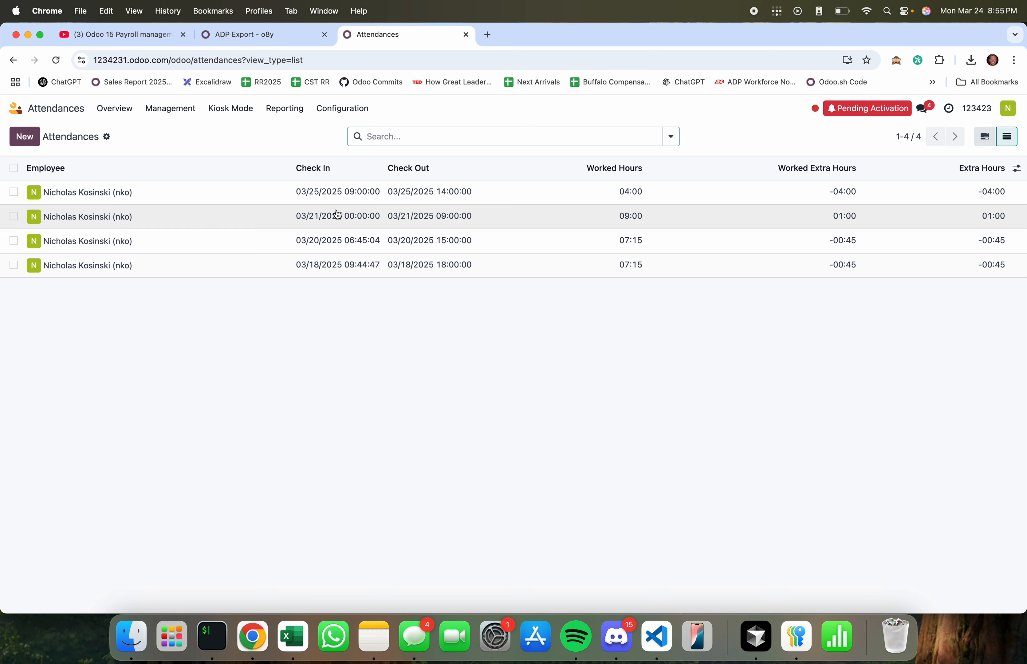
pyautogui.click(182, 116)
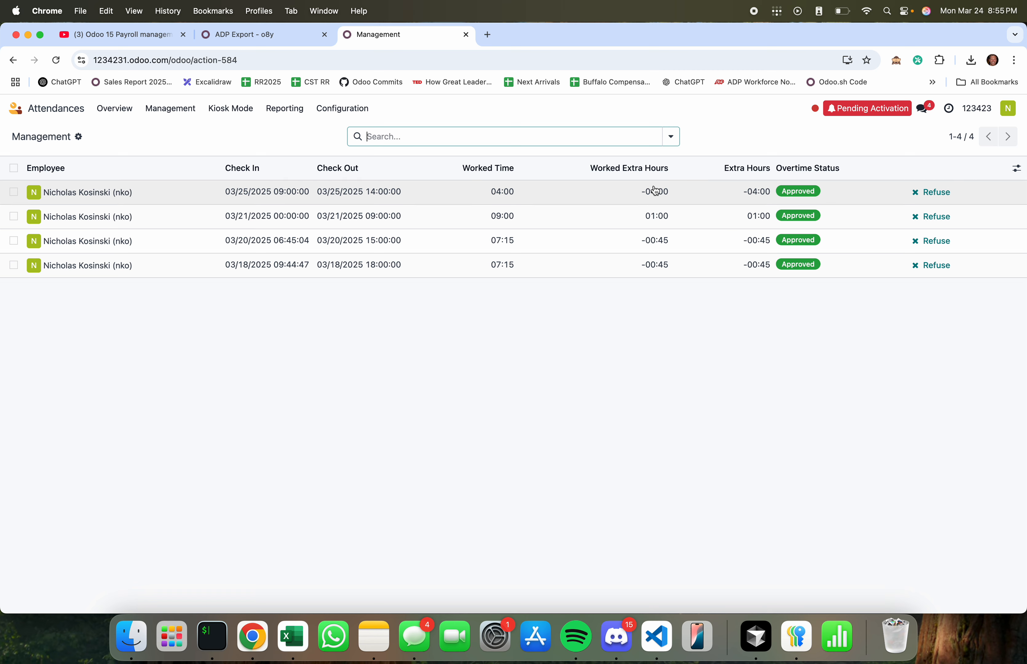
# Open the work entries in the Payroll app as a list and group them by employee to check total duration.
pyautogui.click(22, 108)
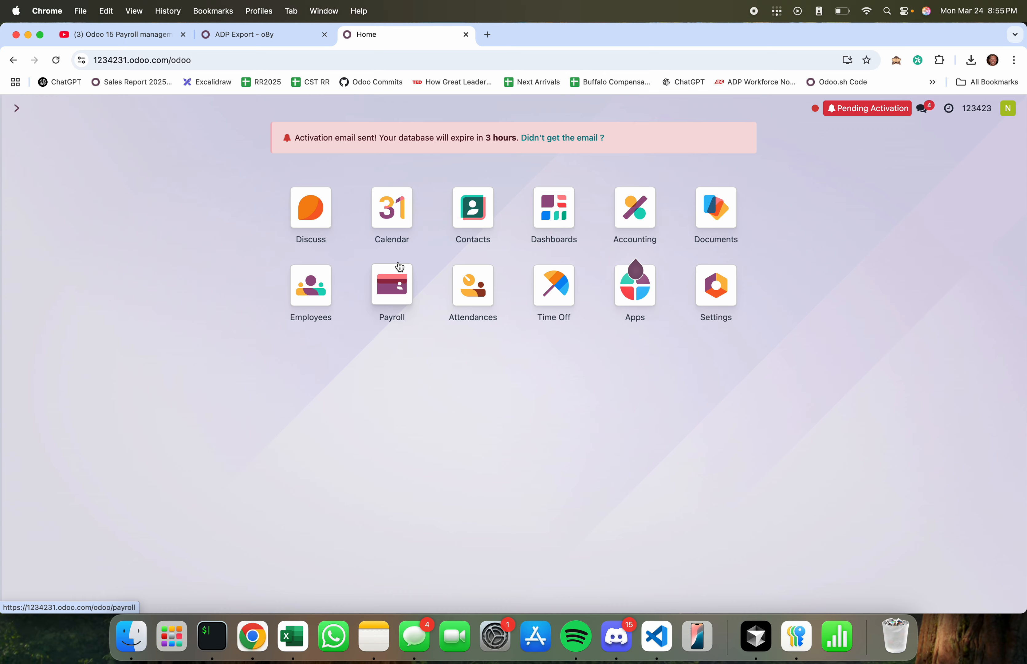
pyautogui.click(399, 267)
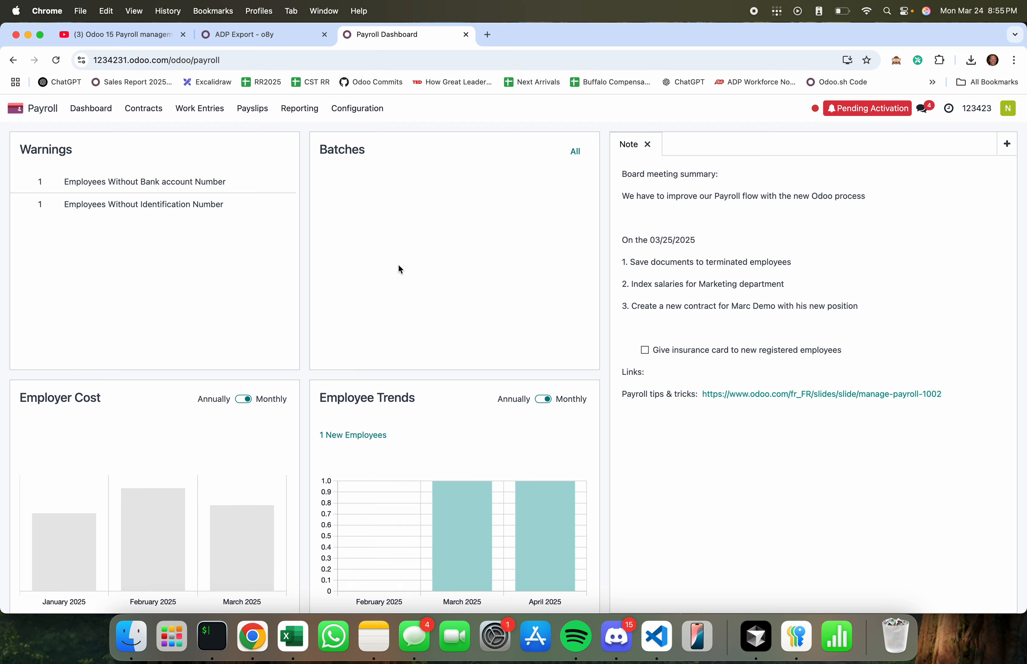
pyautogui.click(304, 110)
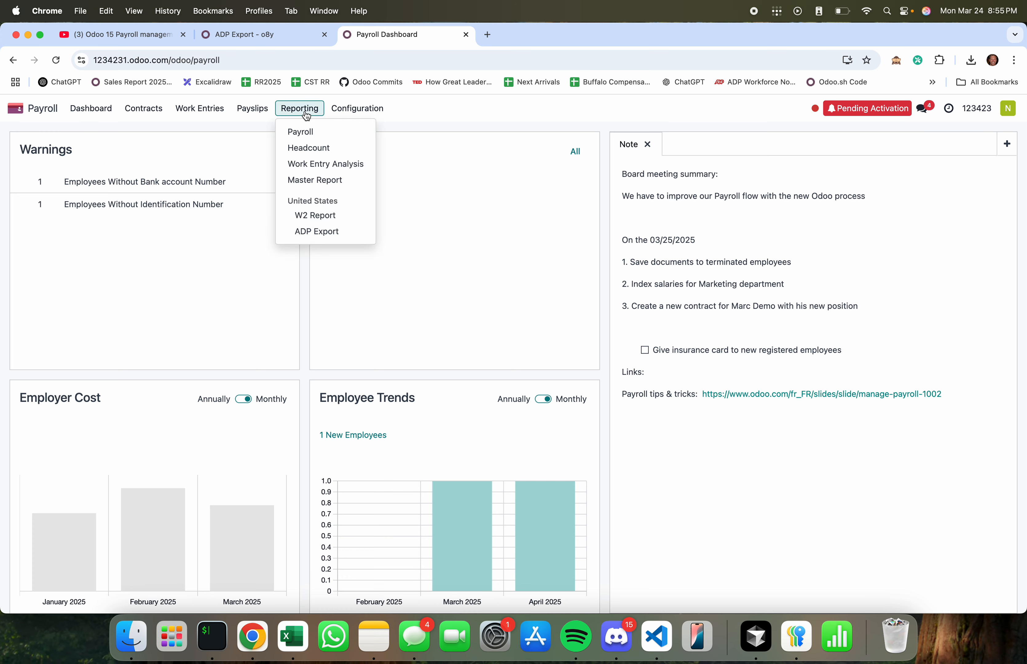
pyautogui.click(220, 131)
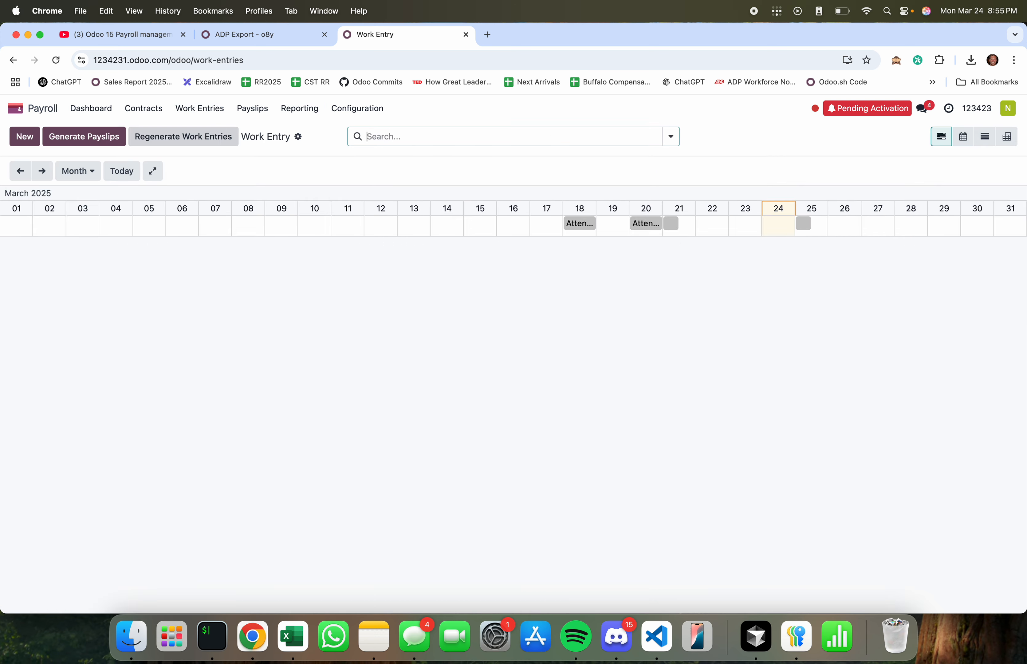
pyautogui.click(985, 137)
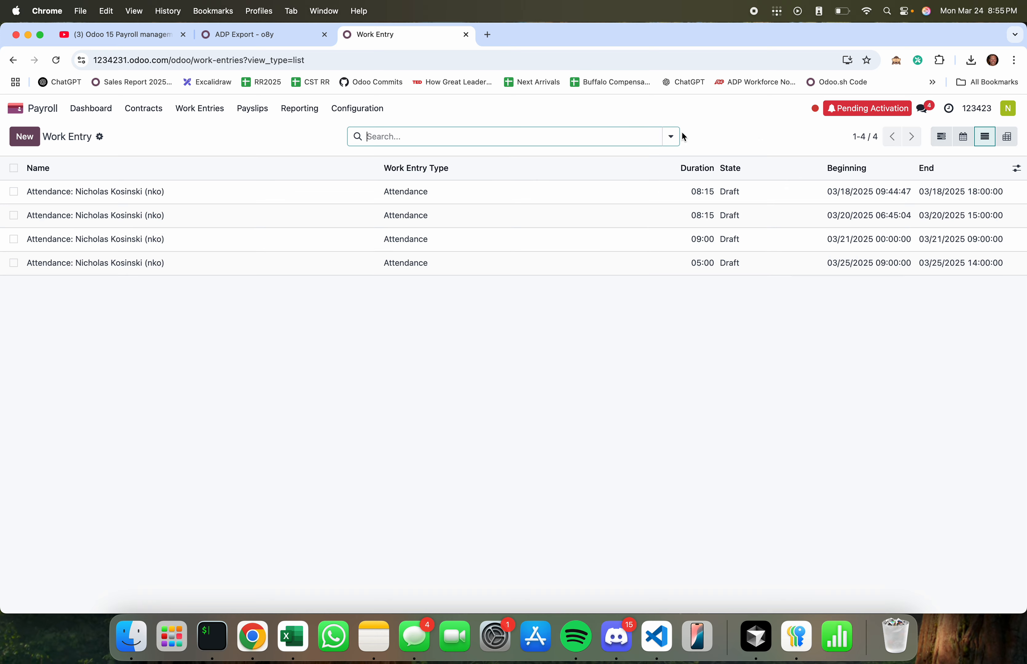
pyautogui.click(670, 136)
pyautogui.click(522, 188)
pyautogui.click(222, 328)
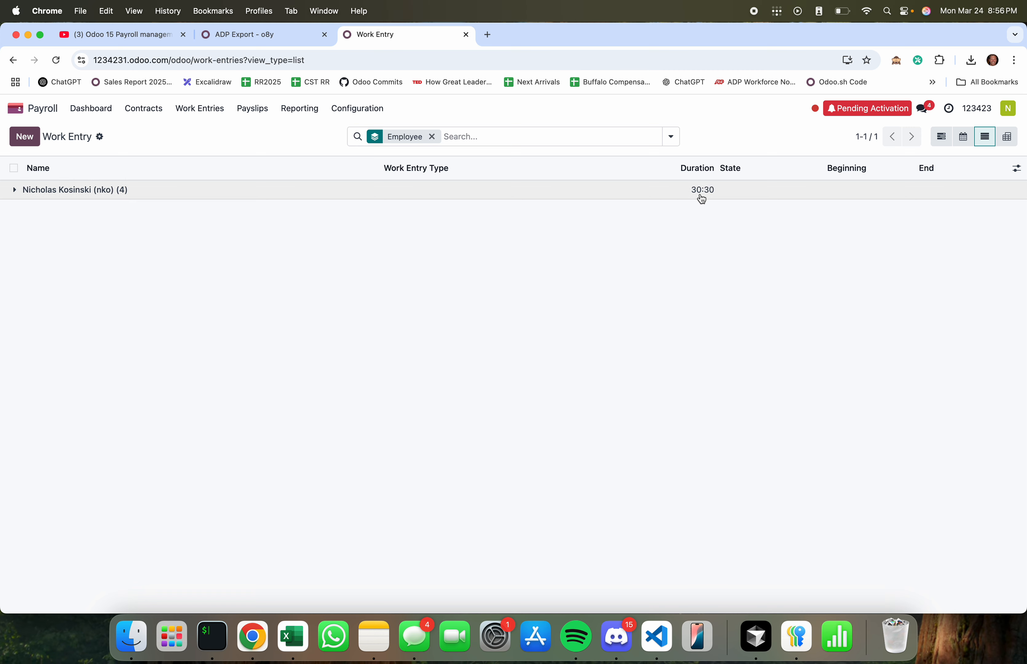
# Create a new ADP export for the preset March 2025 period with Batch ID 65.
pyautogui.click(299, 108)
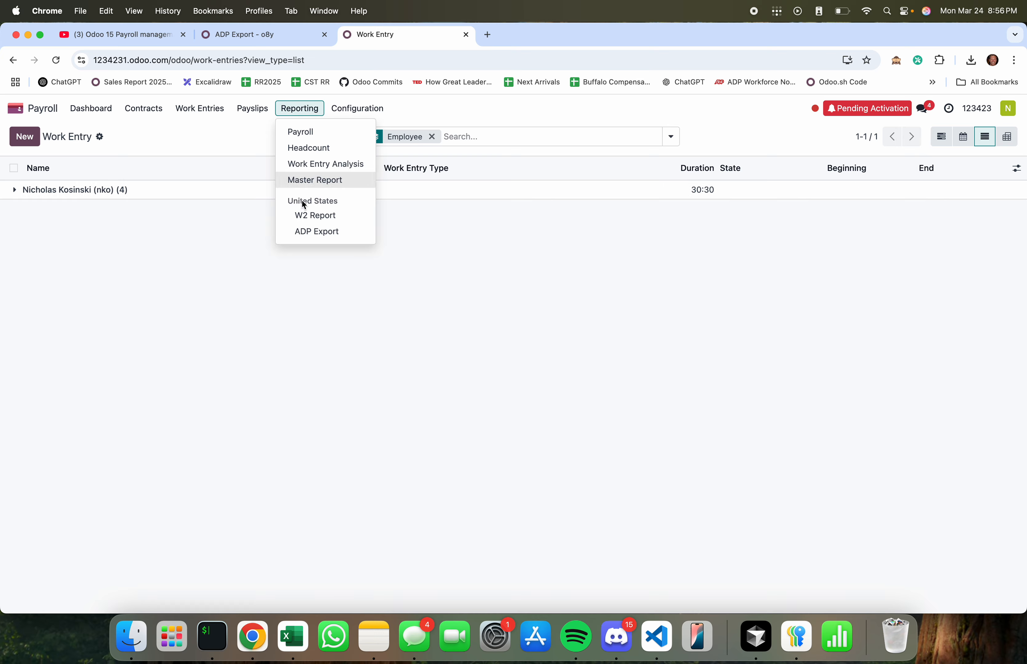
pyautogui.click(304, 234)
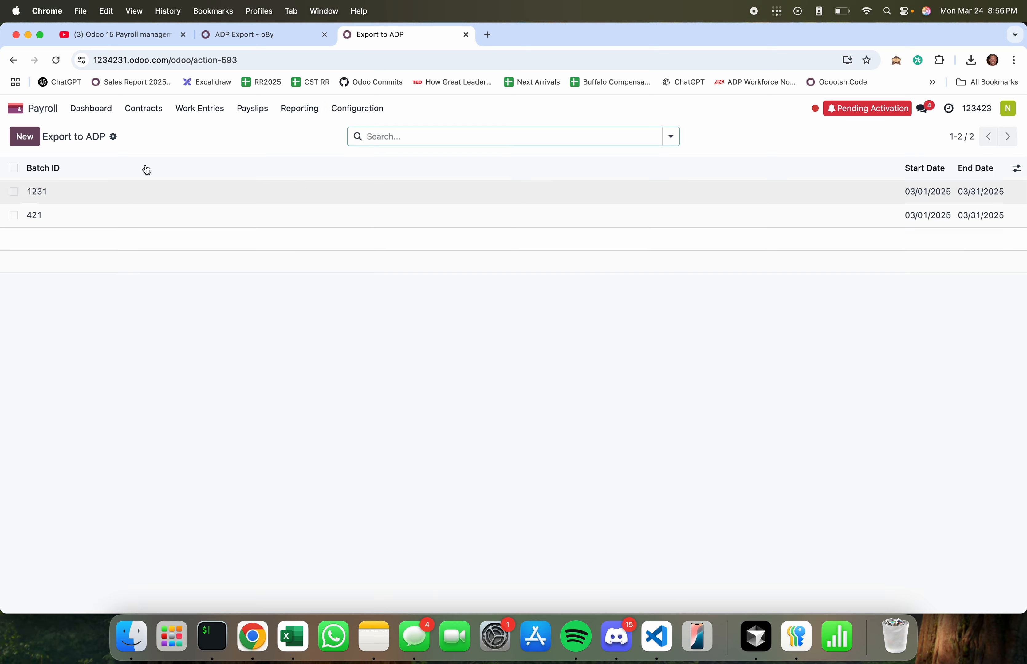
pyautogui.click(24, 137)
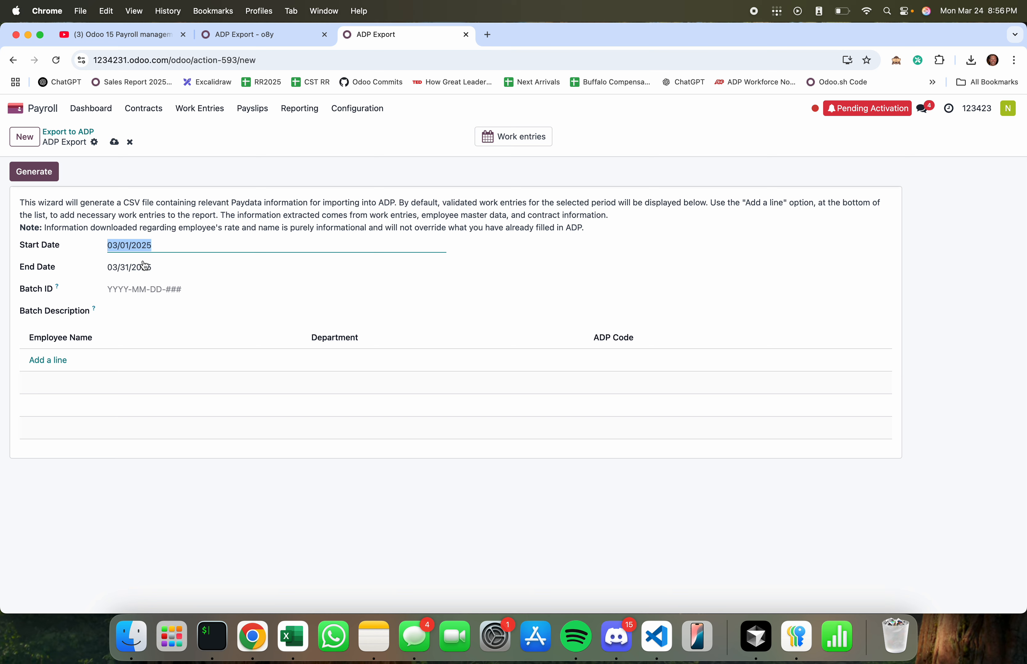
pyautogui.click(174, 287)
pyautogui.write('65')
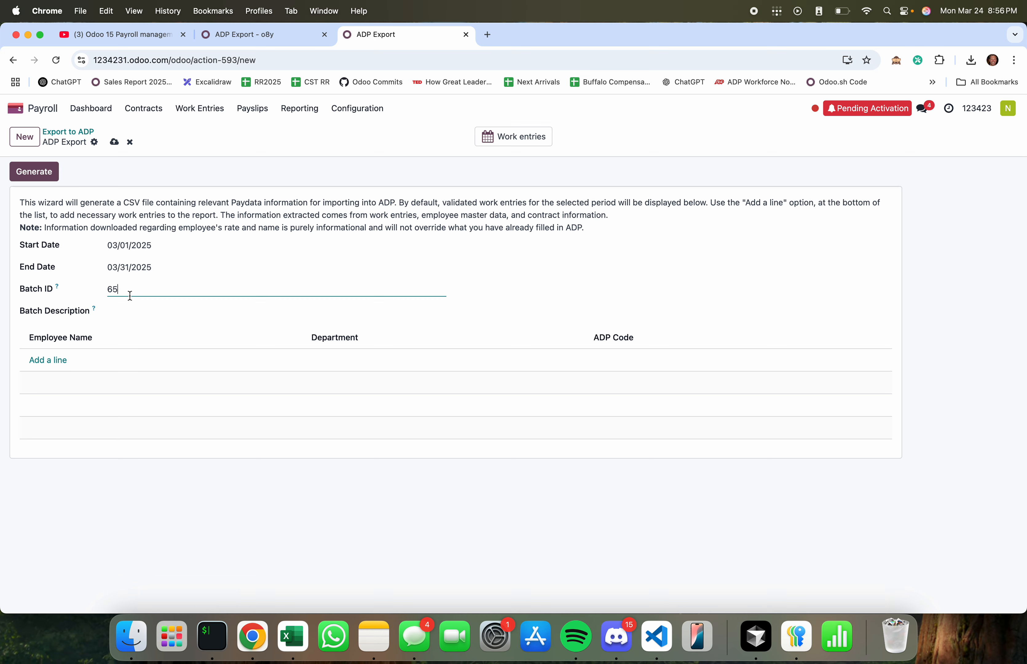
# Add the Administration department employee to the ADP export and save the export record.
pyautogui.click(64, 360)
pyautogui.click(237, 352)
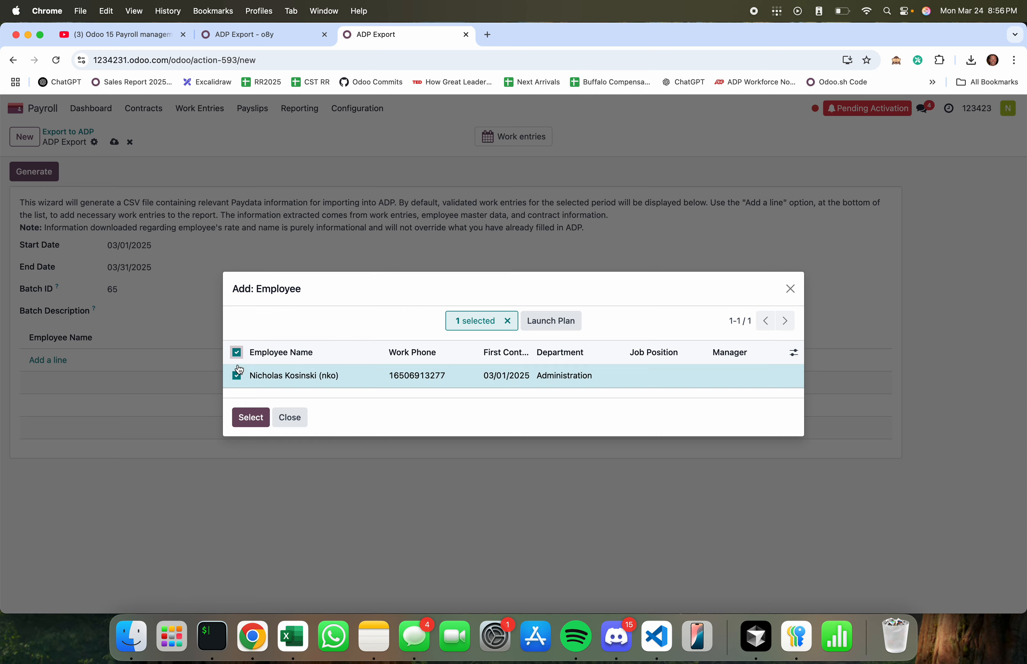
pyautogui.click(237, 352)
pyautogui.click(237, 376)
pyautogui.click(237, 376)
pyautogui.click(236, 376)
pyautogui.click(250, 417)
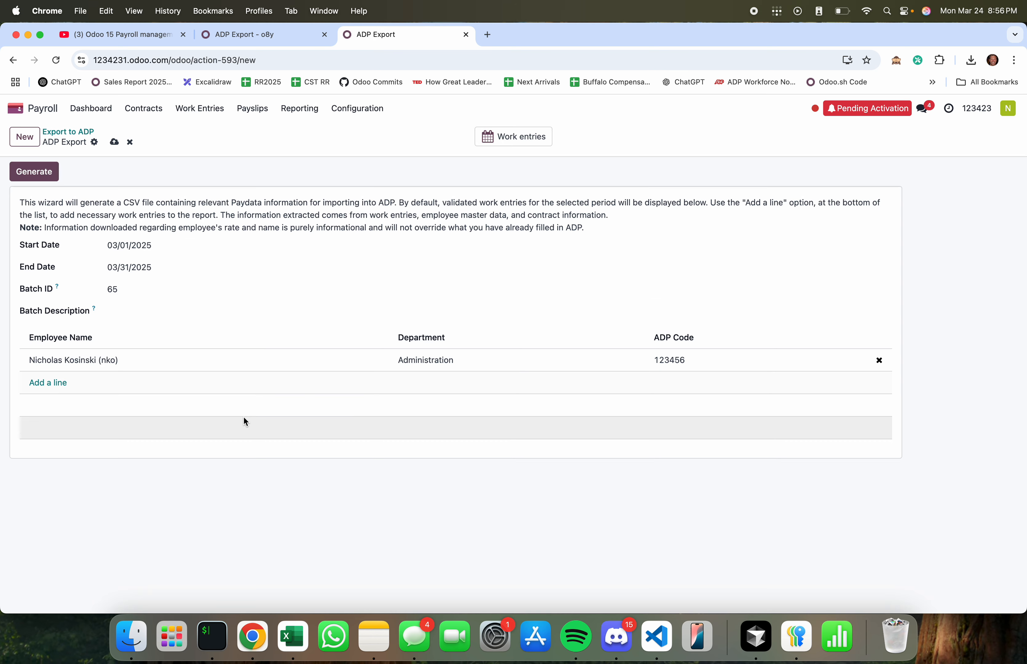
pyautogui.click(121, 144)
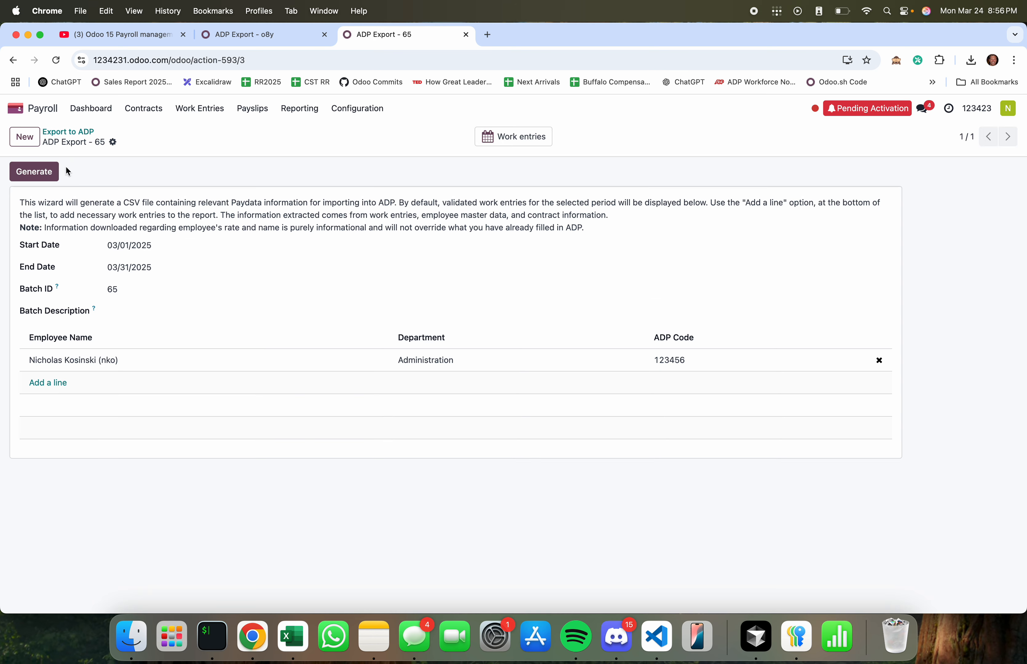
# Generate the ADP export's CSV file, then download and open it in Numbers.
pyautogui.click(21, 172)
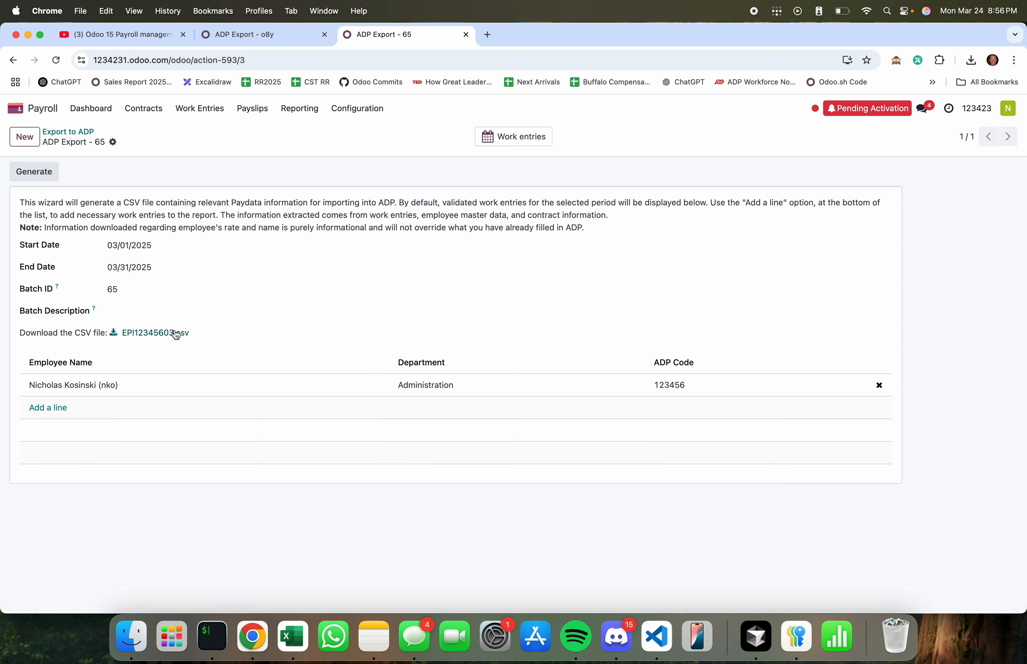
pyautogui.click(159, 333)
pyautogui.press('Return')
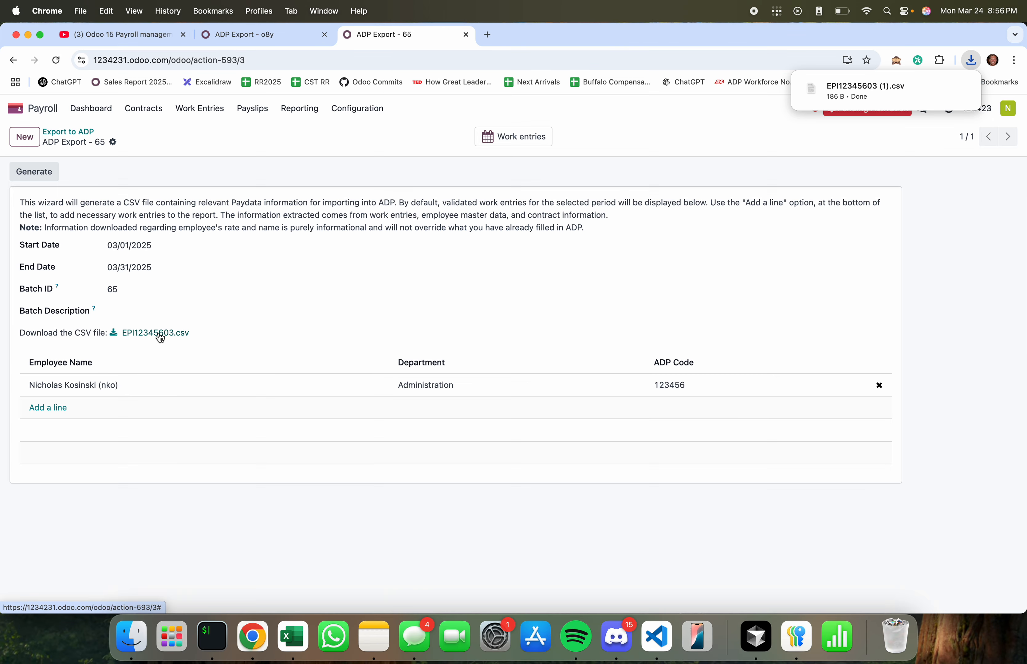
pyautogui.click(802, 85)
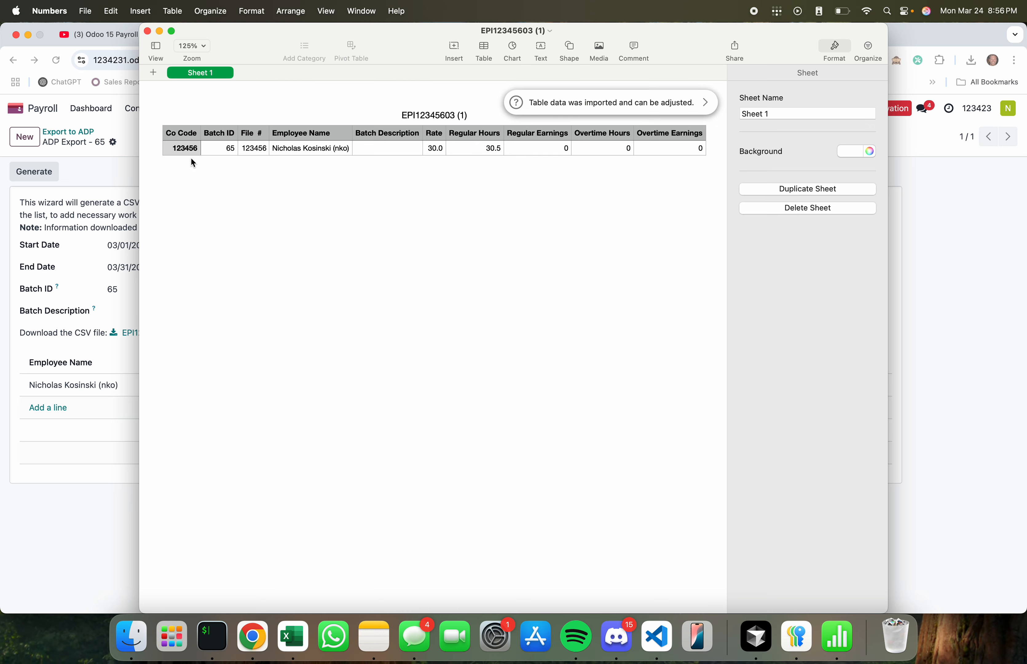
# Examine the exported row cell by cell, from company code and batch ID through rate and regular hours.
pyautogui.click(187, 147)
pyautogui.press('Up')
pyautogui.press('Down')
pyautogui.press('Right')
pyautogui.press('Up')
pyautogui.press('Down')
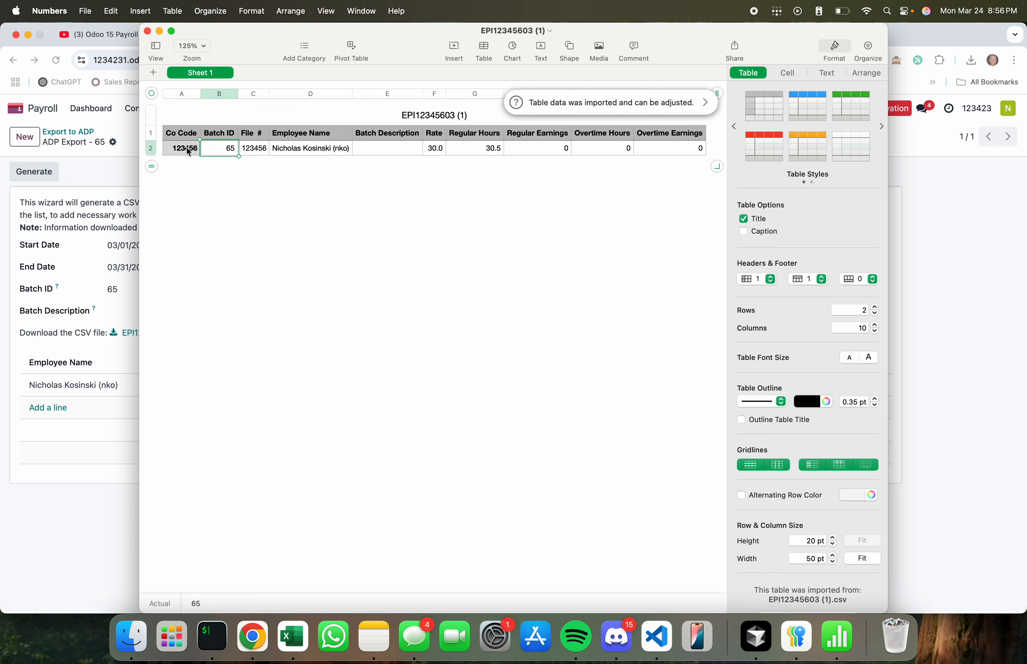
pyautogui.press('Right')
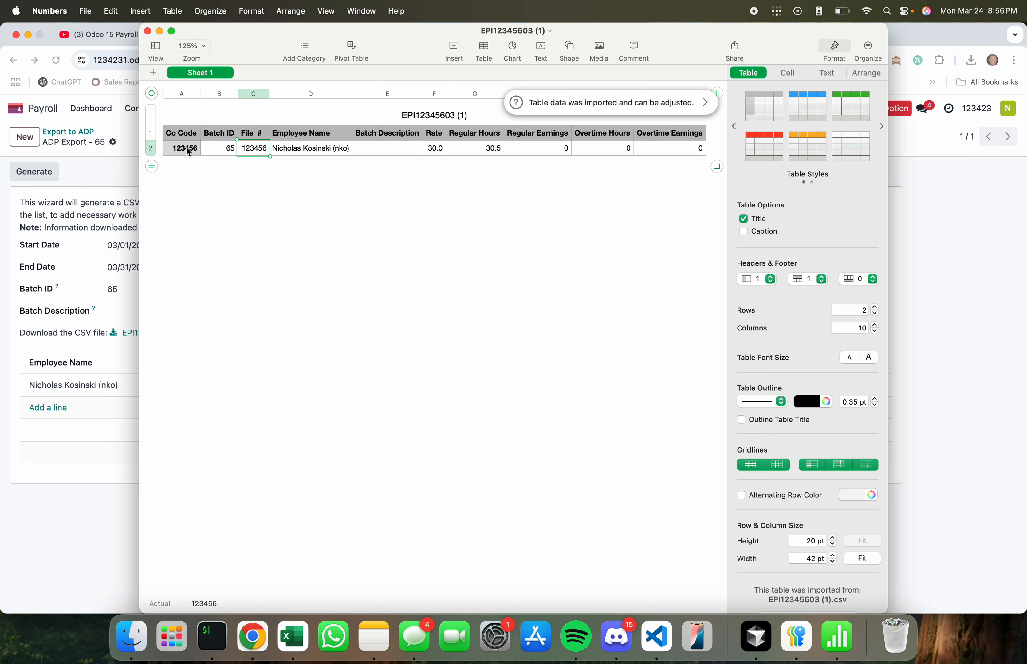
pyautogui.press('Right')
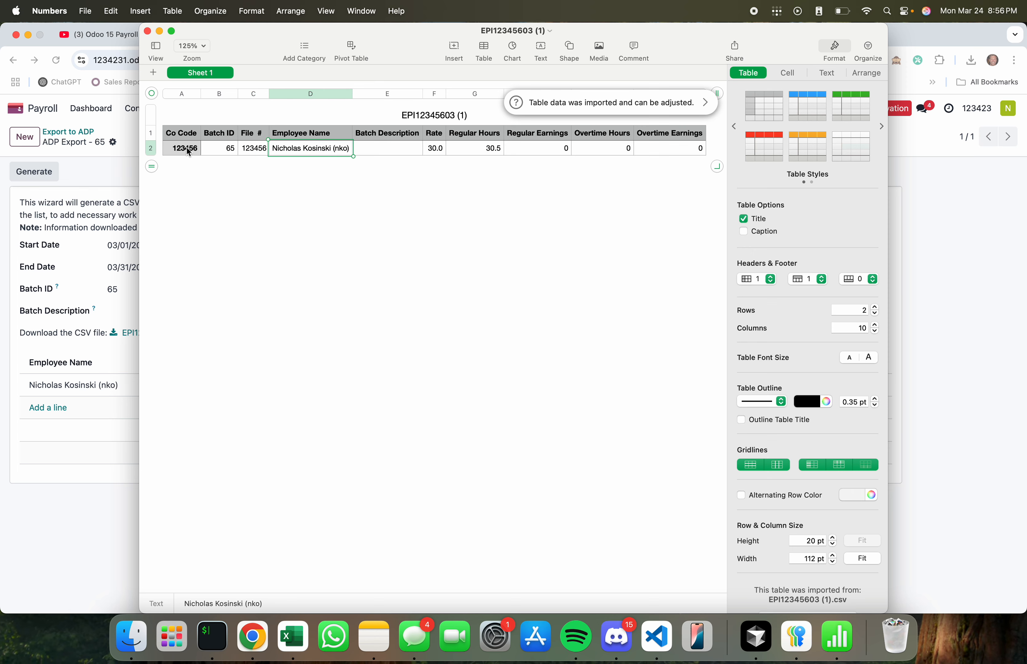
pyautogui.press('Right')
pyautogui.press('Right')
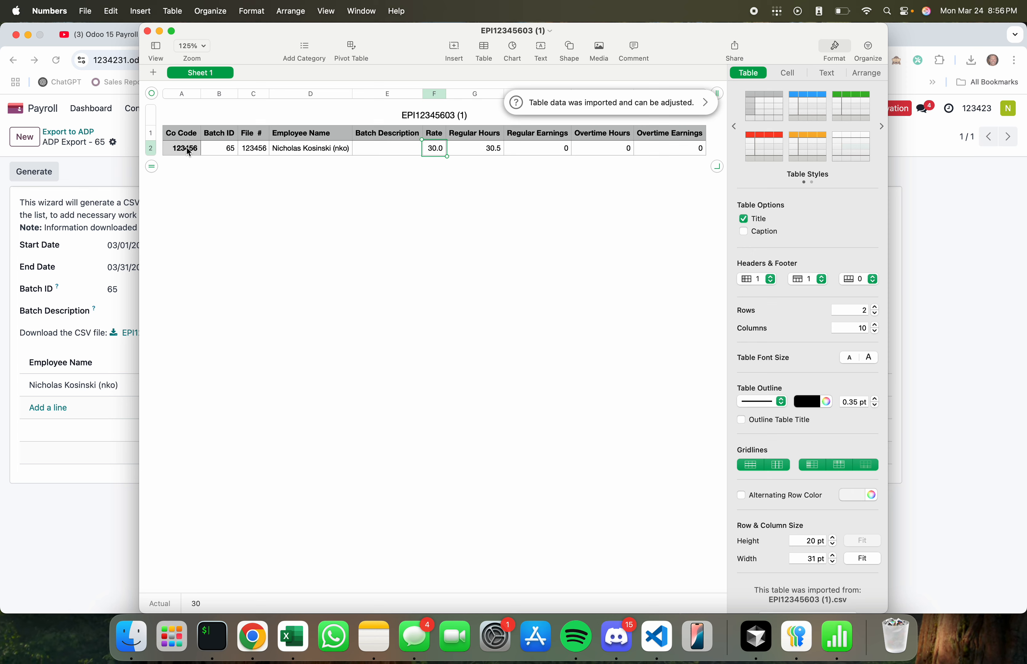
pyautogui.press('Right')
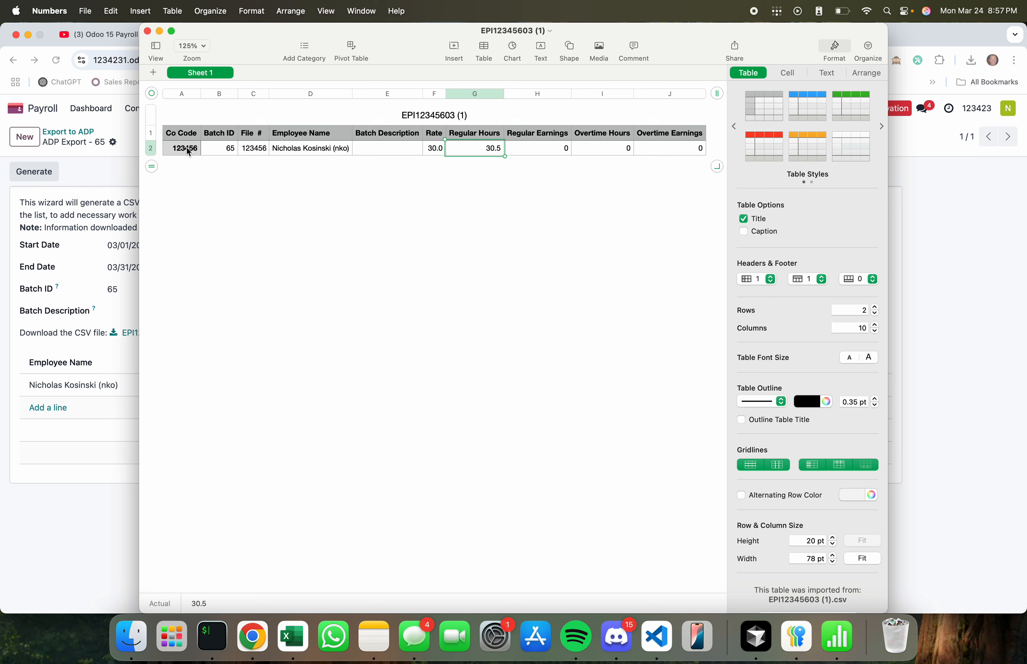
# Close the CSV and return to the browser's work entries grouped by employee to compare the total duration with the exported hours.
pyautogui.click(147, 31)
pyautogui.click(375, 34)
pyautogui.click(671, 138)
pyautogui.click(543, 191)
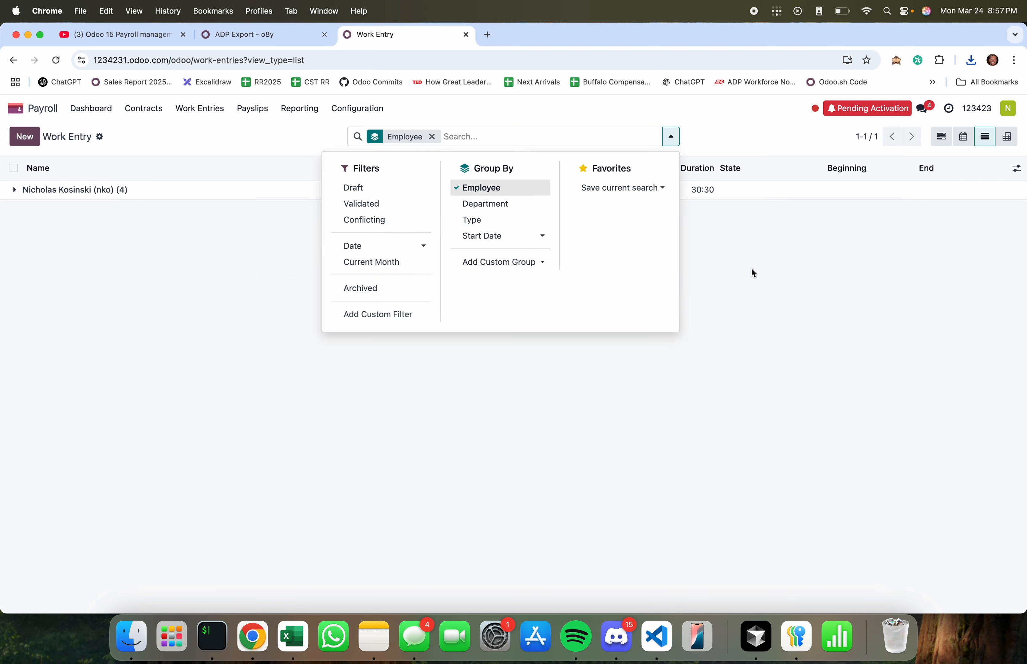
pyautogui.click(751, 269)
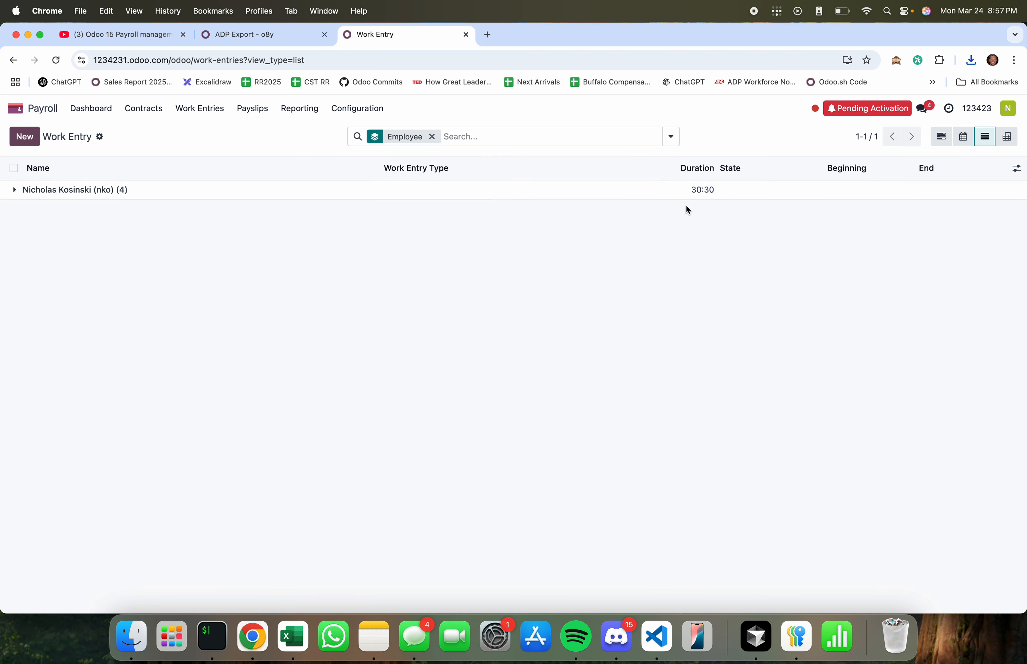
# Open the running Hourly Employee contract and review its work entry source, wage type, hourly wage, benefits and deductions.
pyautogui.click(162, 113)
pyautogui.click(164, 131)
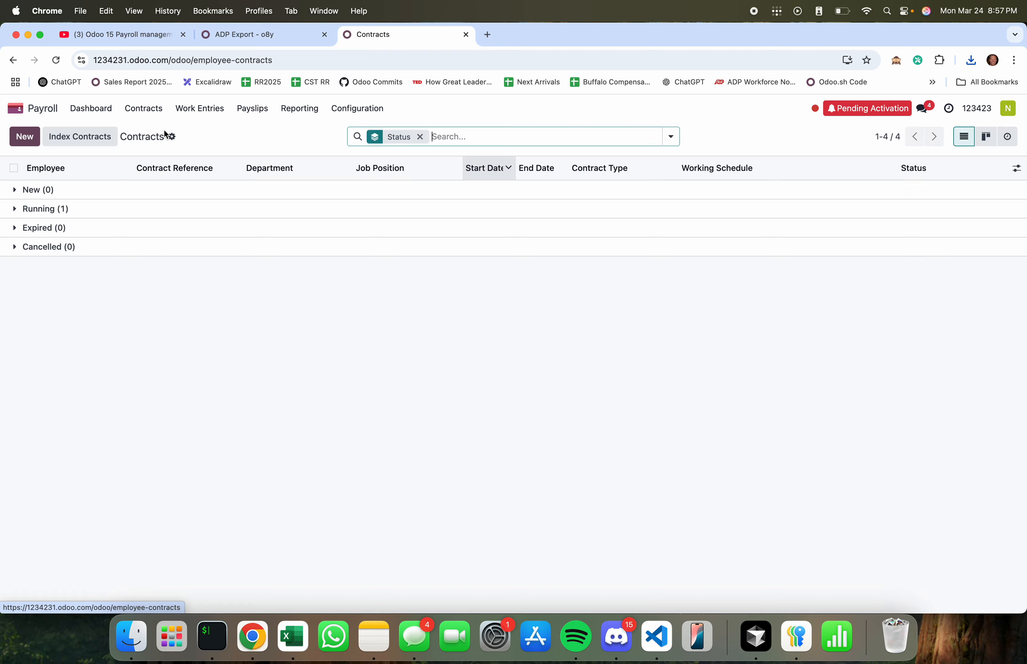
pyautogui.click(153, 208)
pyautogui.click(133, 230)
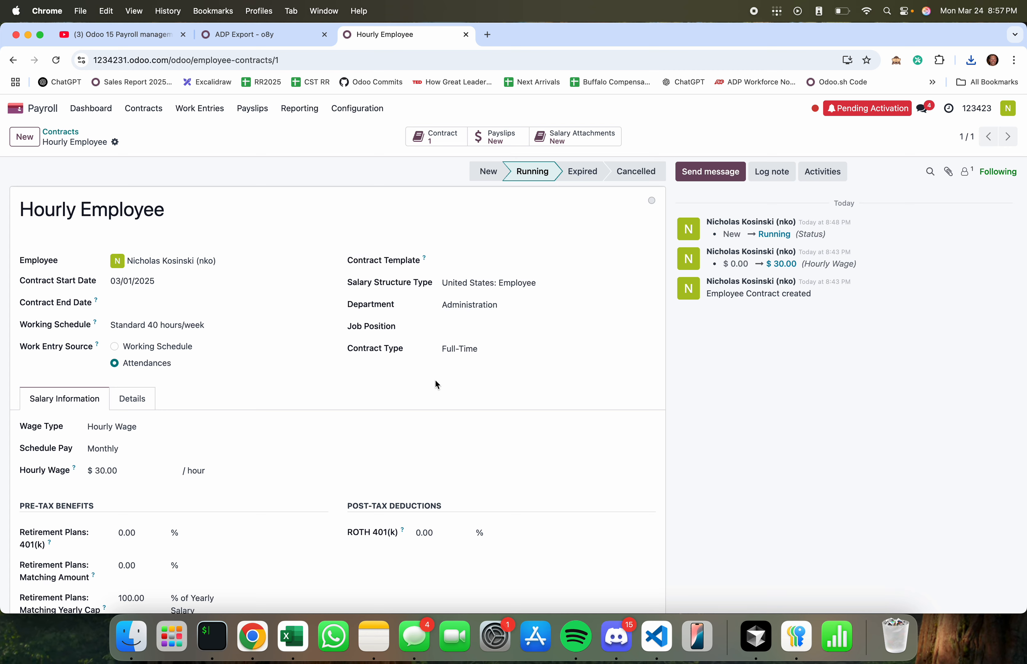
pyautogui.scroll(-3, 457, 379)
pyautogui.scroll(3, 252, 464)
# Open the Apps catalogue to view the modules available for installation.
pyautogui.click(22, 108)
pyautogui.write('ap')
pyautogui.press('Return')
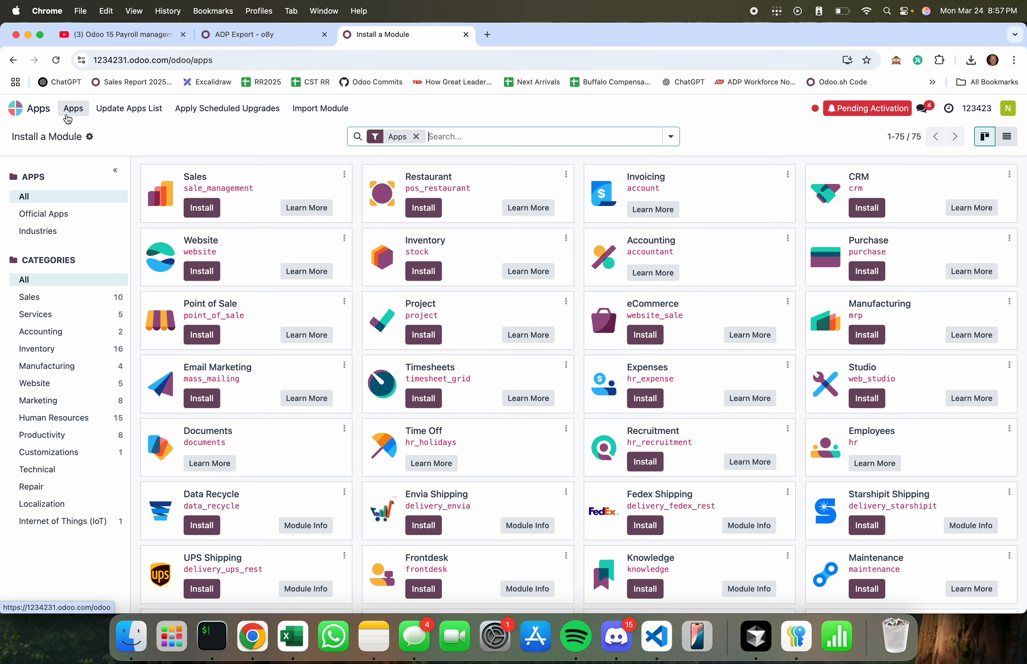
# Switch to the Attendances module and view its management list of attendance records awaiting approval.
pyautogui.click(26, 111)
pyautogui.write('att')
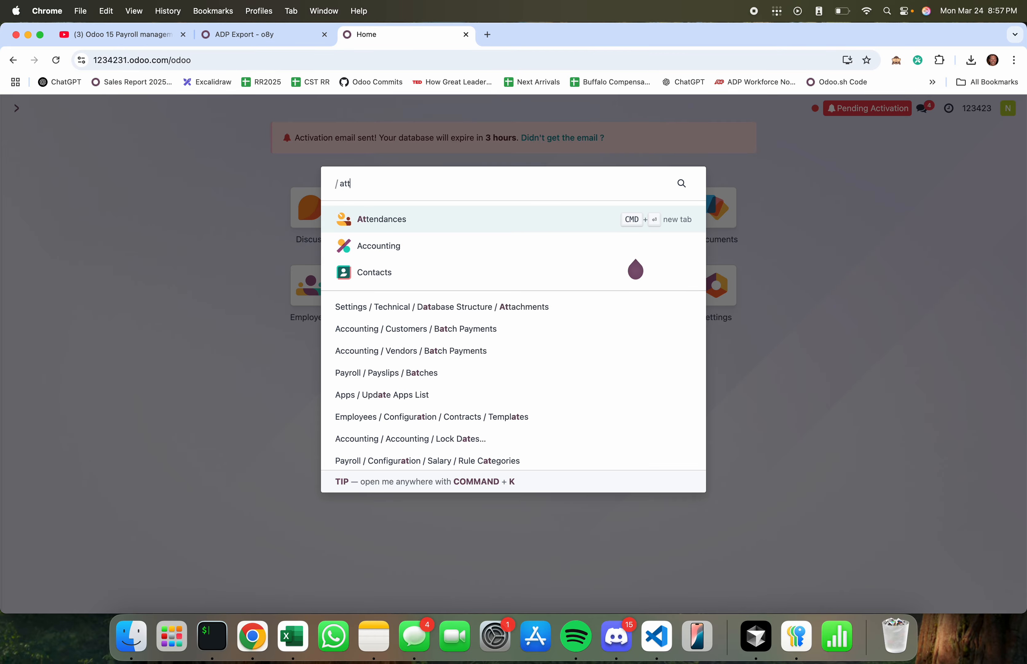
pyautogui.press('Return')
pyautogui.click(186, 111)
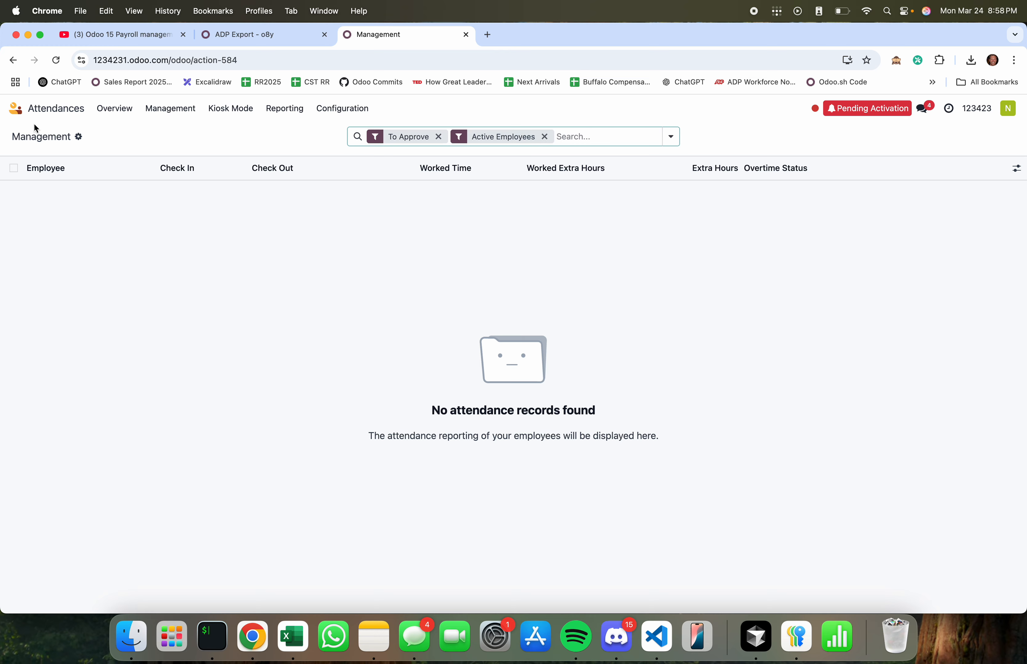
# Return to Payroll and show all work entries as a list with the default search filters cleared.
pyautogui.click(15, 109)
pyautogui.click(373, 292)
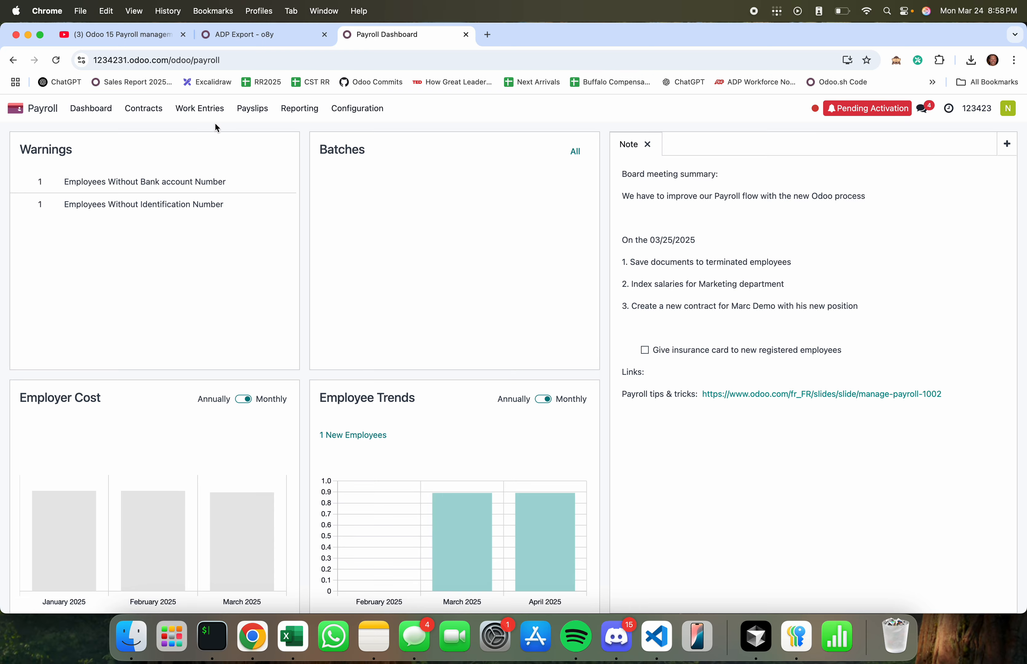
pyautogui.click(200, 107)
pyautogui.click(201, 132)
pyautogui.press('BackSpace')
pyautogui.press('BackSpace')
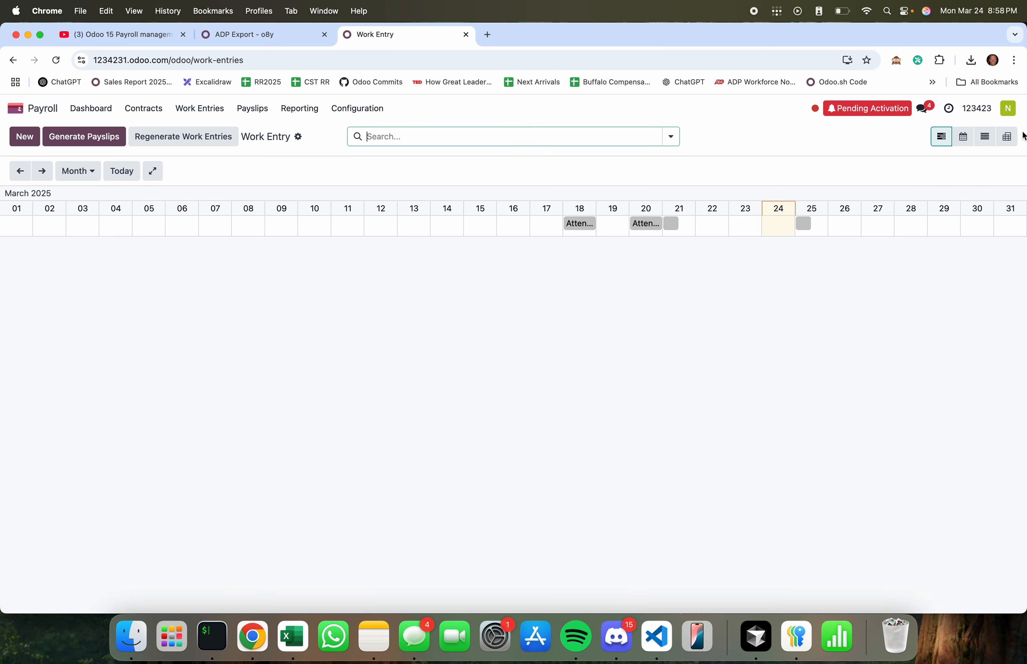
pyautogui.click(984, 136)
# Group the work entries by employee and remove that grouping again.
pyautogui.click(673, 136)
pyautogui.click(516, 188)
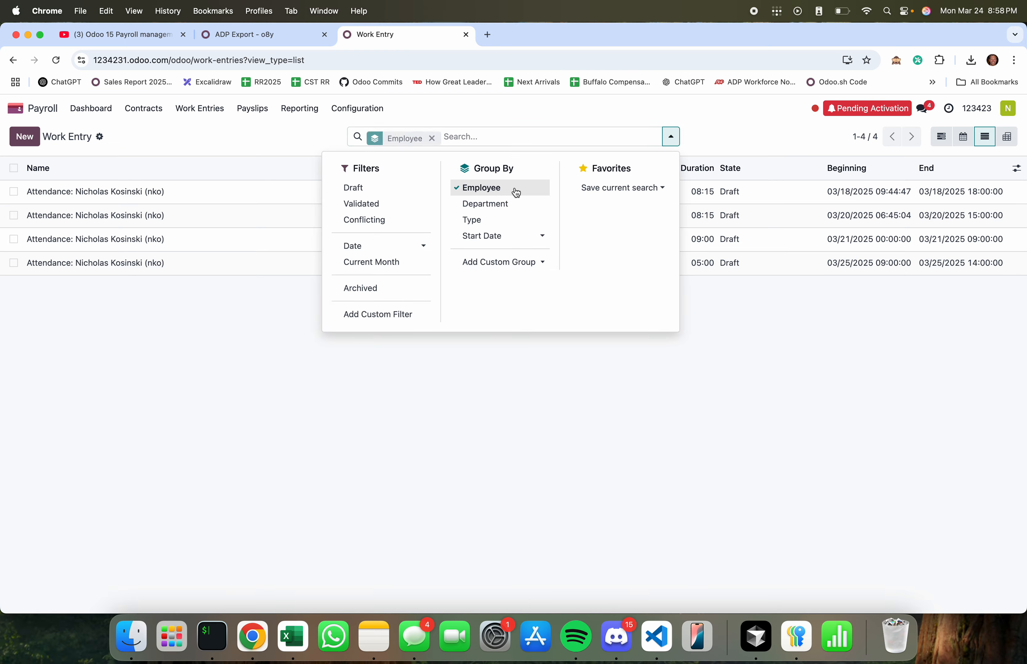
pyautogui.click(432, 137)
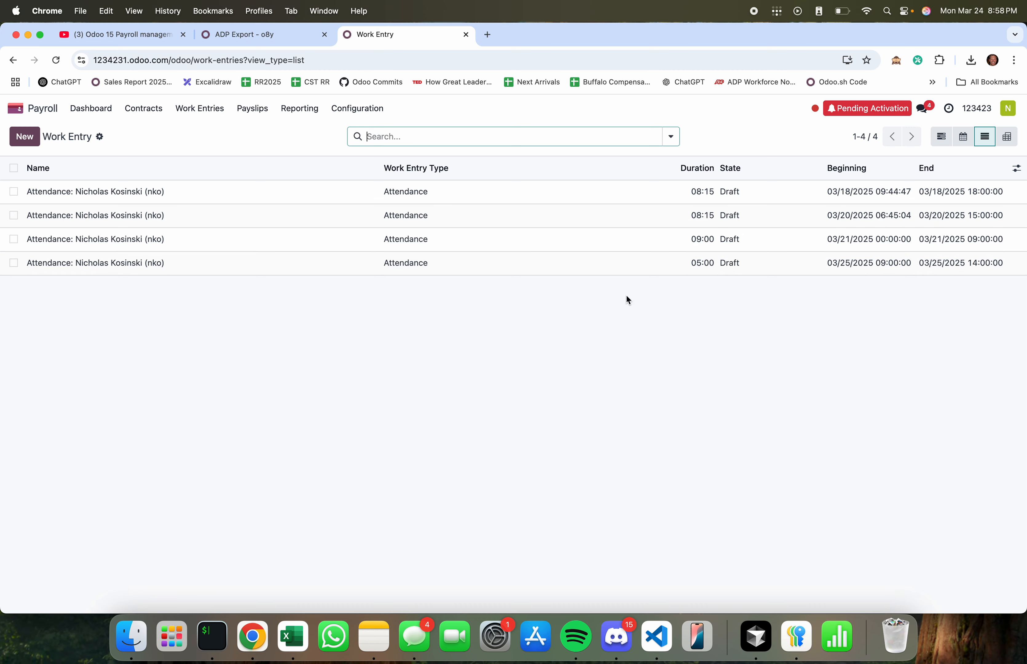
# Open the list of ADP export batches from Payroll's United States reports.
pyautogui.click(302, 109)
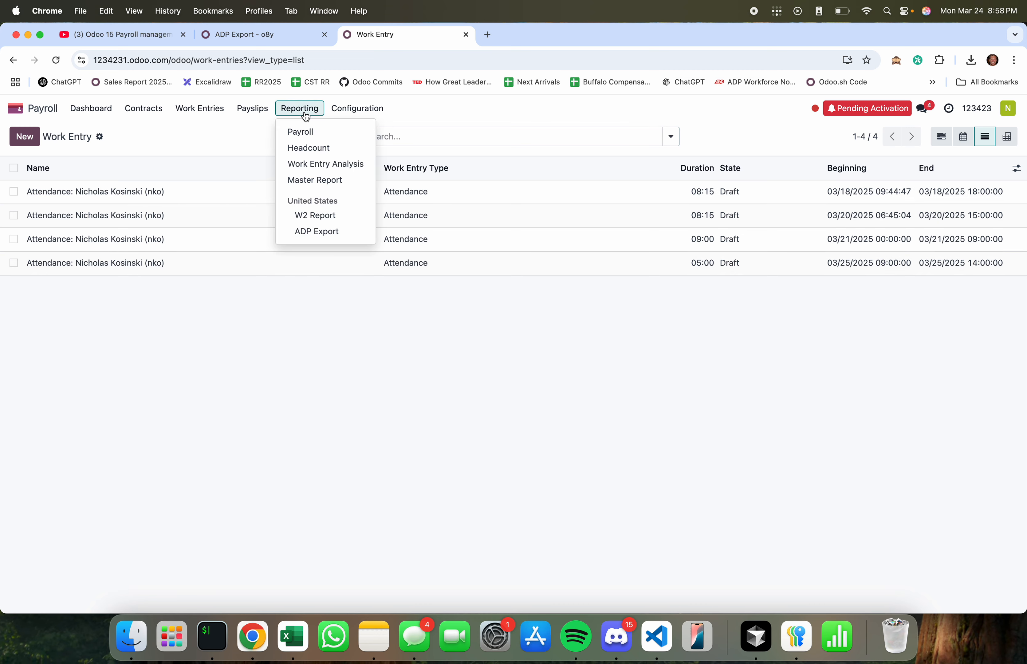
pyautogui.click(305, 232)
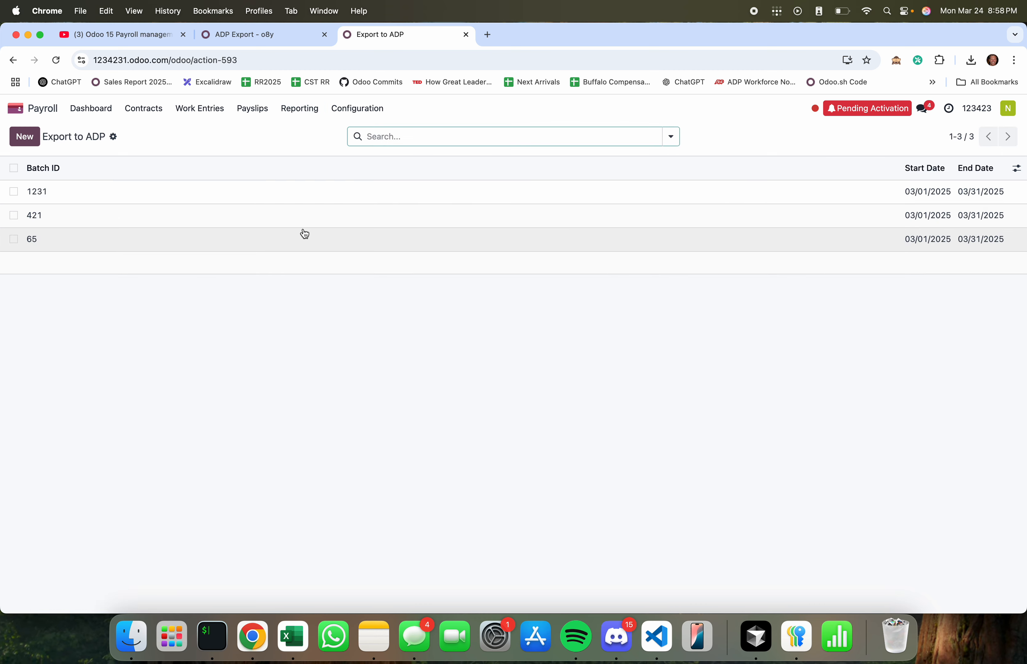